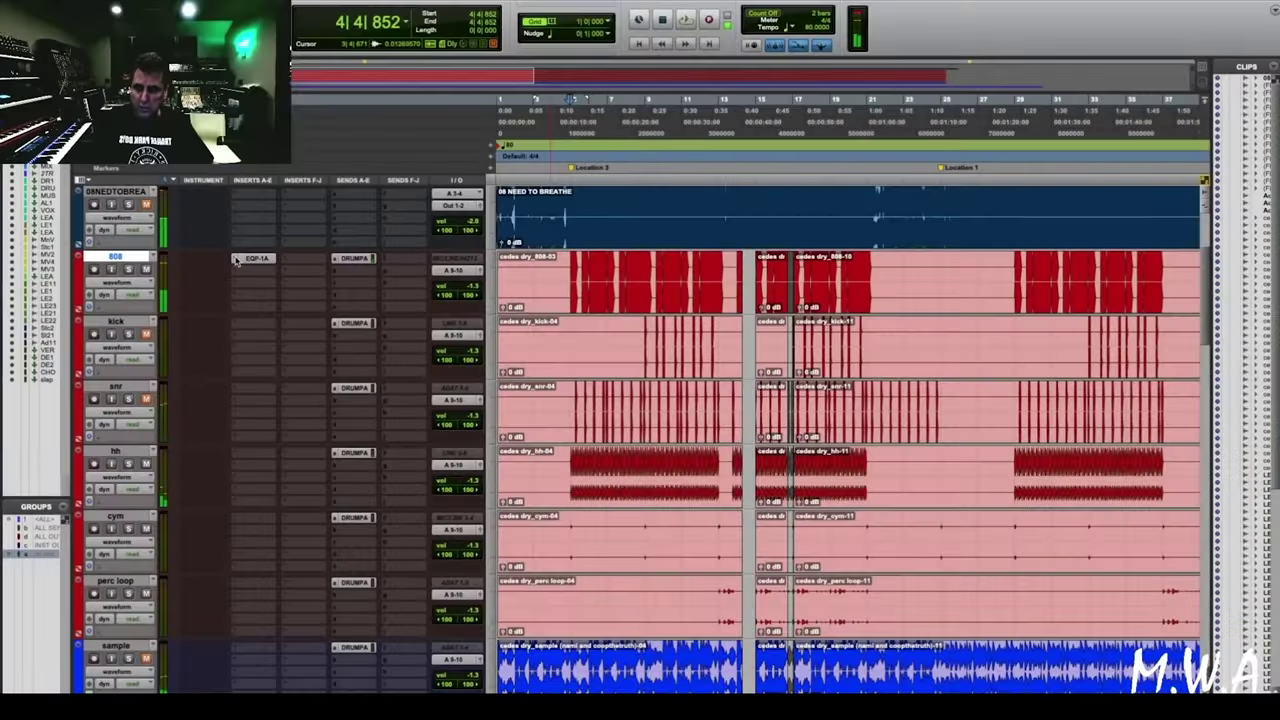
- Load the Gainstation plug-in from the Native submenu onto an empty 808 track insert
mouse_move(311, 280)
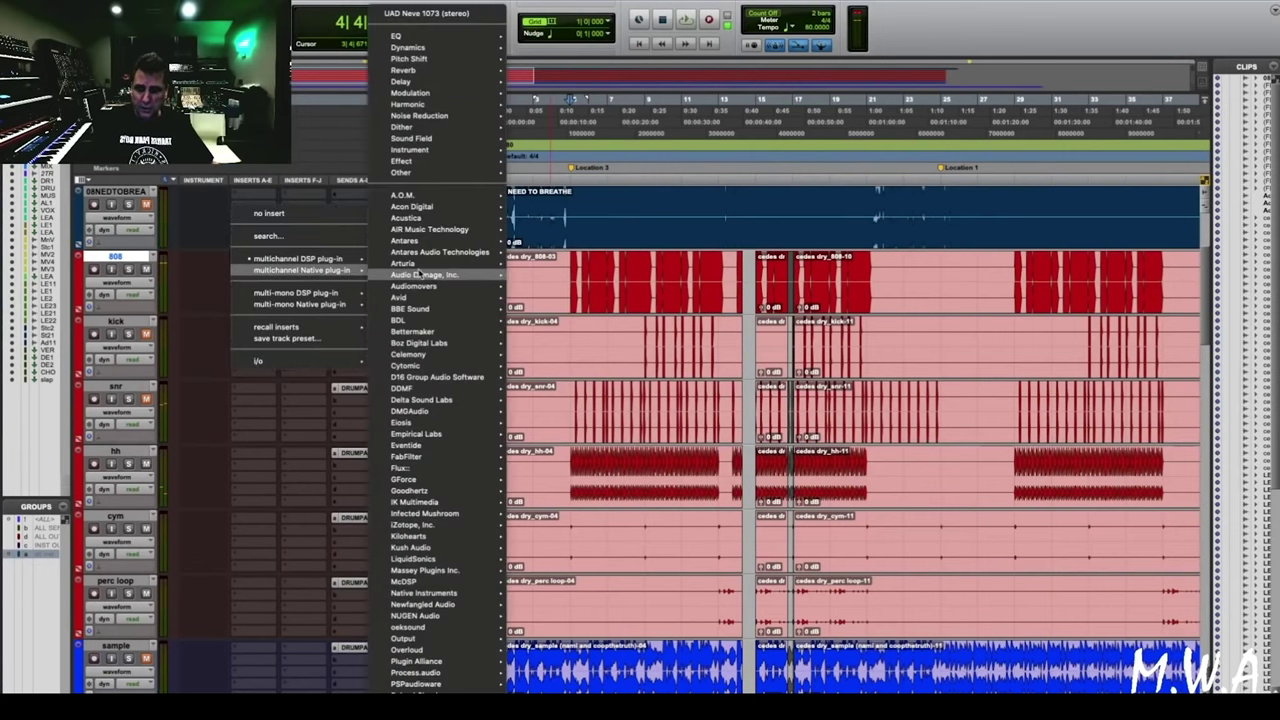
left_click(257, 260)
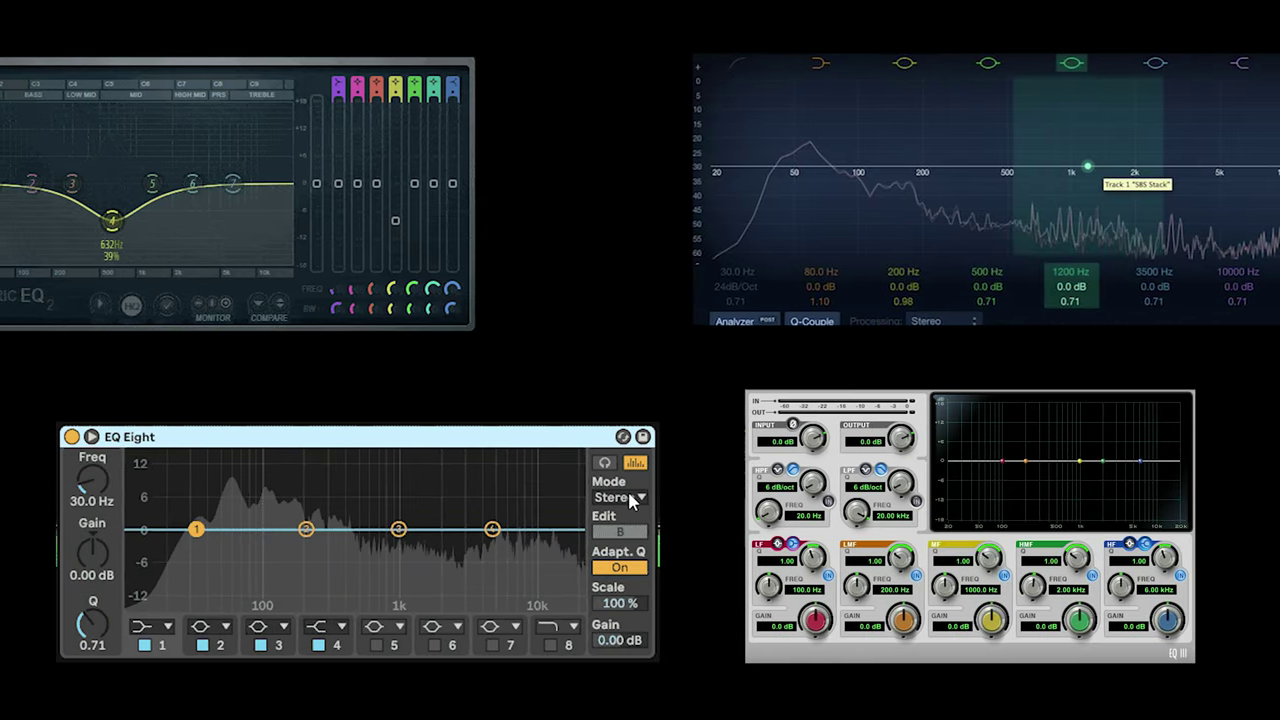
- Change EQ Eight's Mode from stereo to M/S
left_click(630, 498)
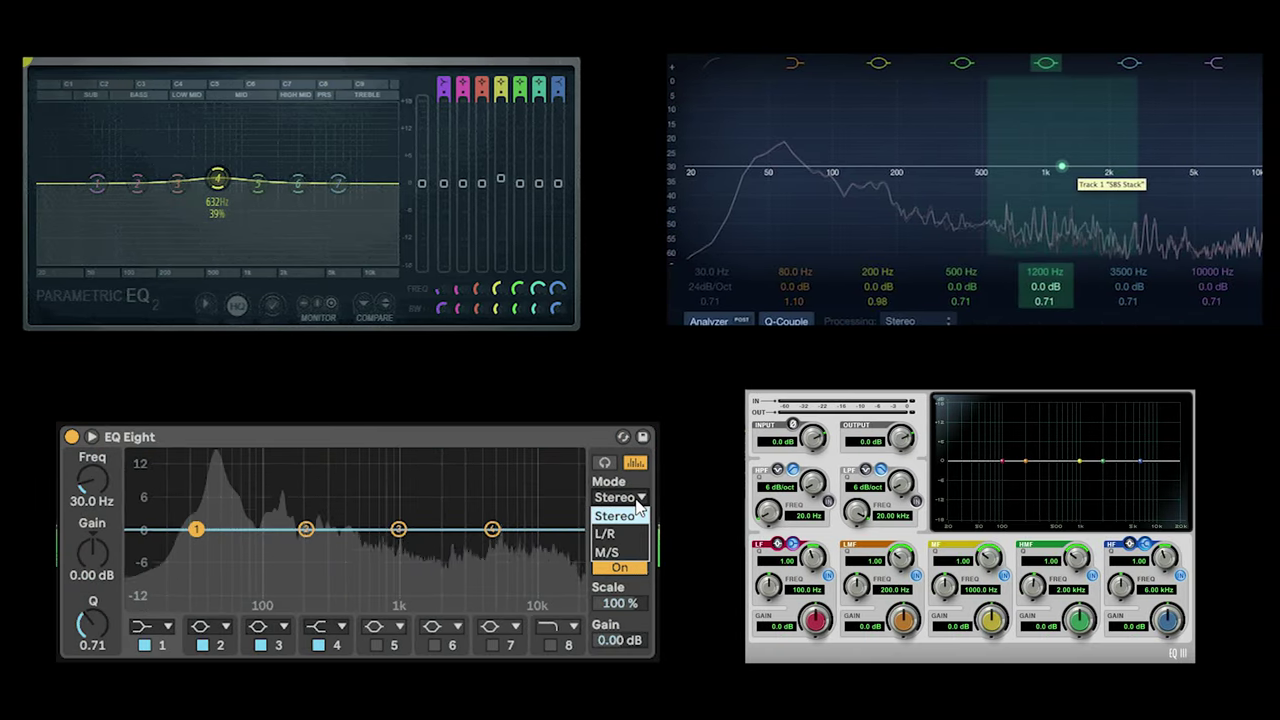
left_click(620, 554)
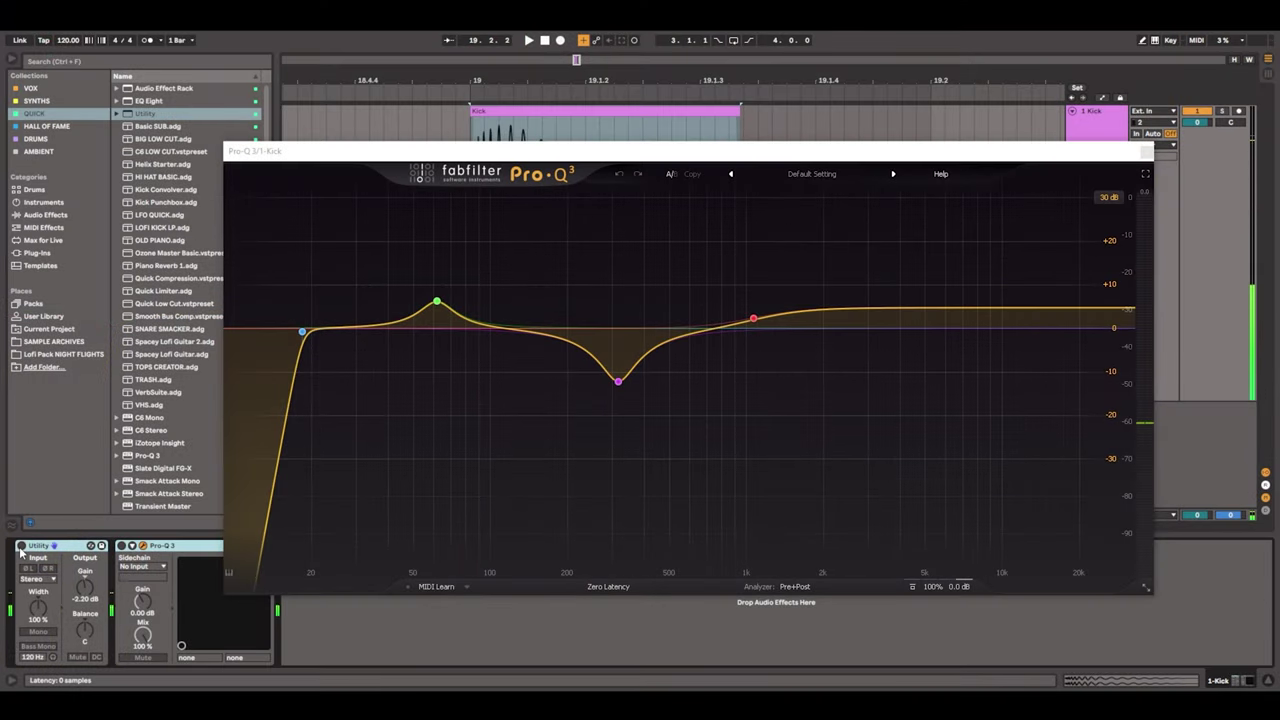
- Play the kick and toggle the Kick track off and on with F1 to A/B Pro-Q 3
key("space")
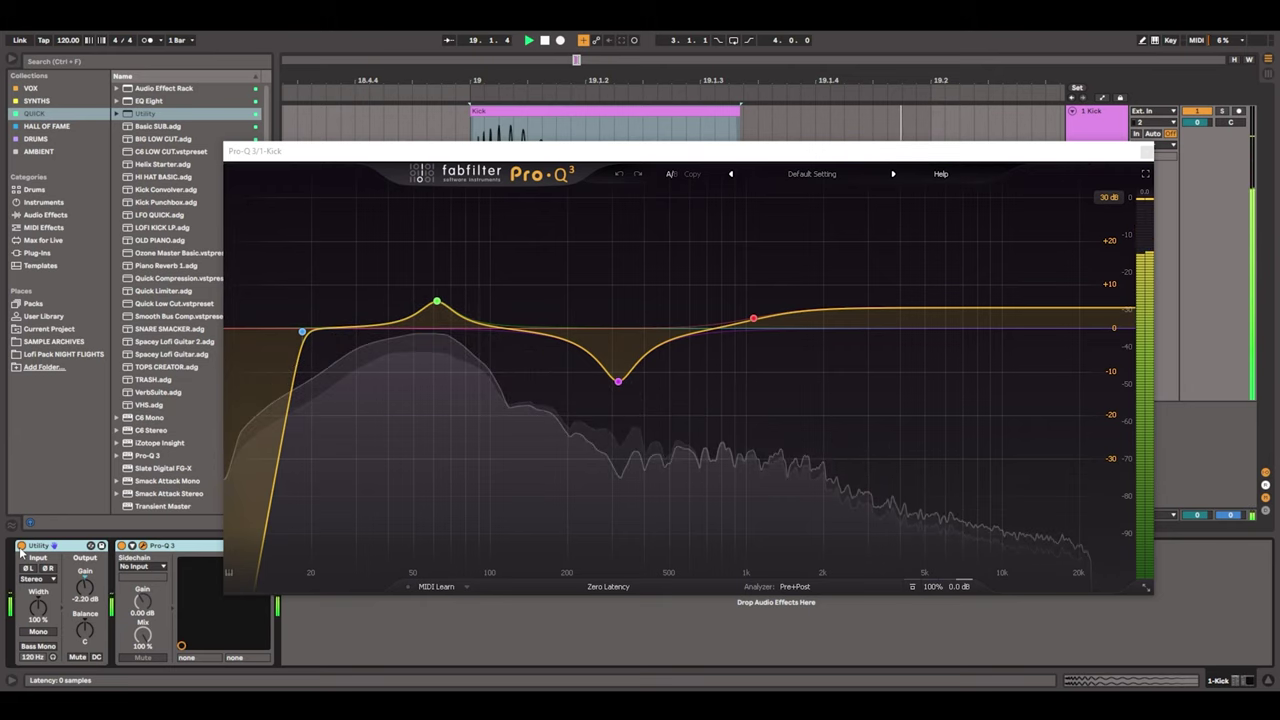
key("F1")
key("F1")
key("F1")
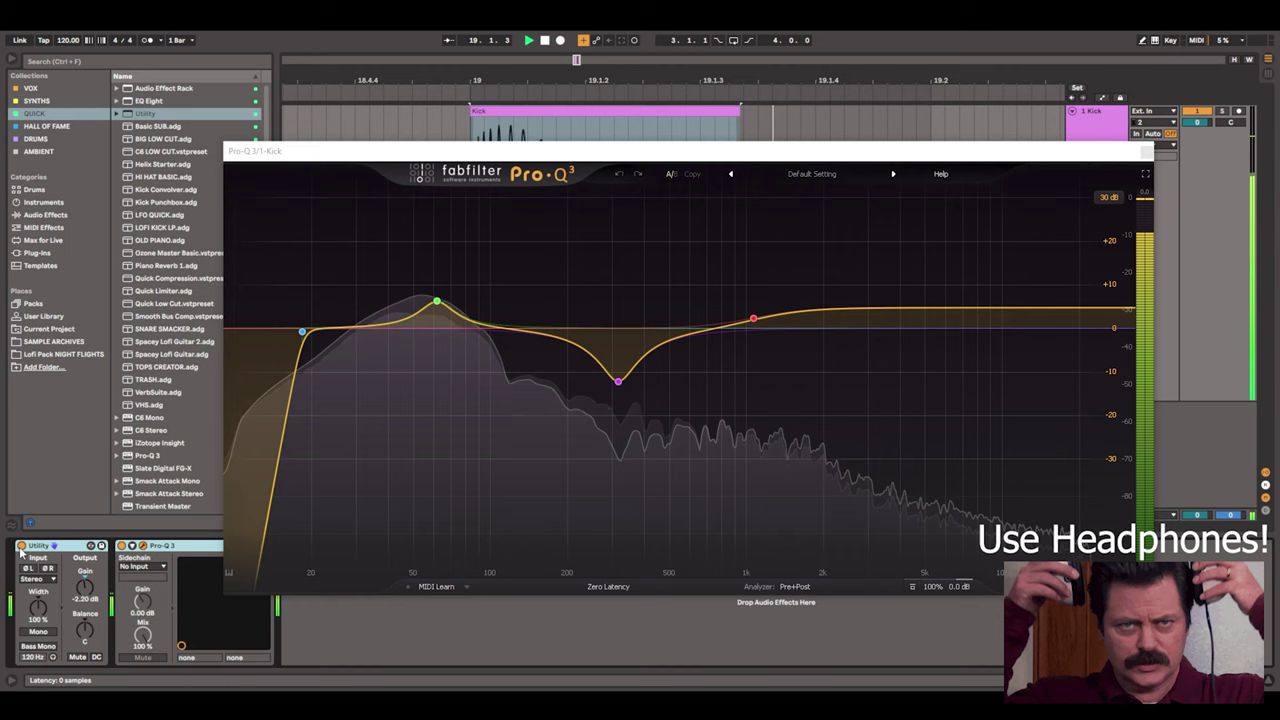
key("F1")
key("F1")
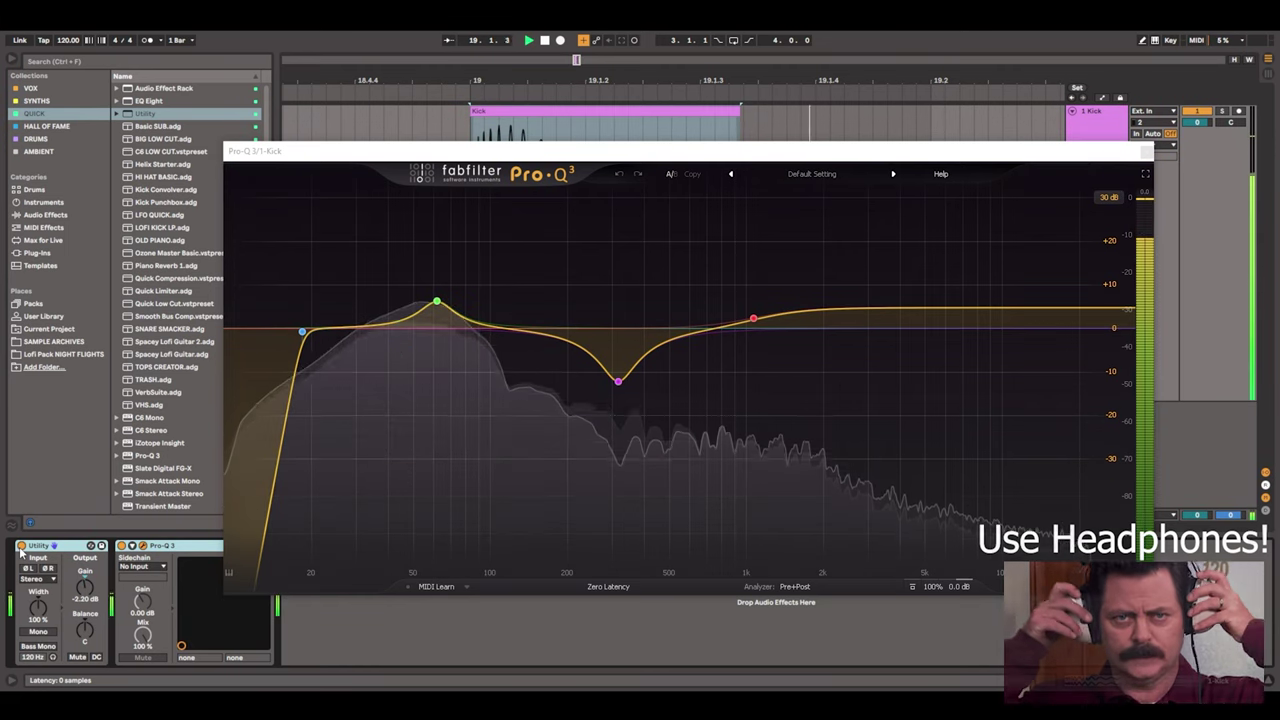
key("F1")
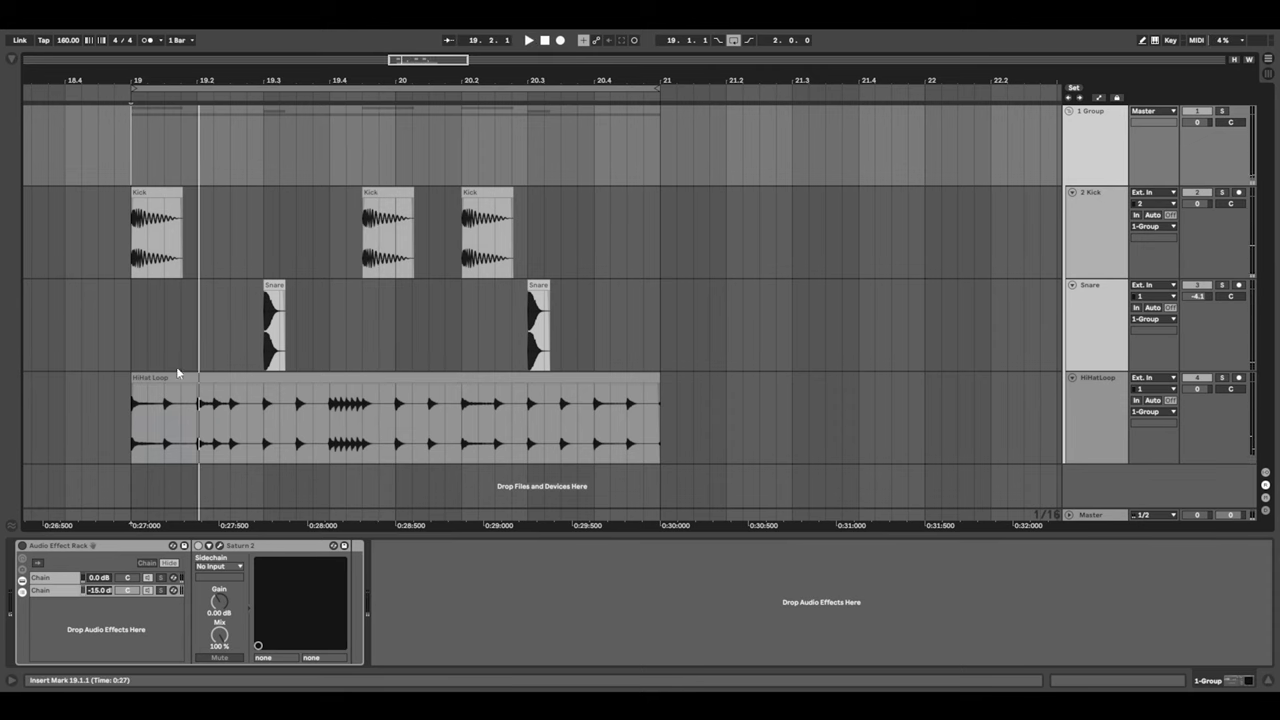
- Start transport playback of the kick, snare and hi-hat loop clips
left_click(529, 40)
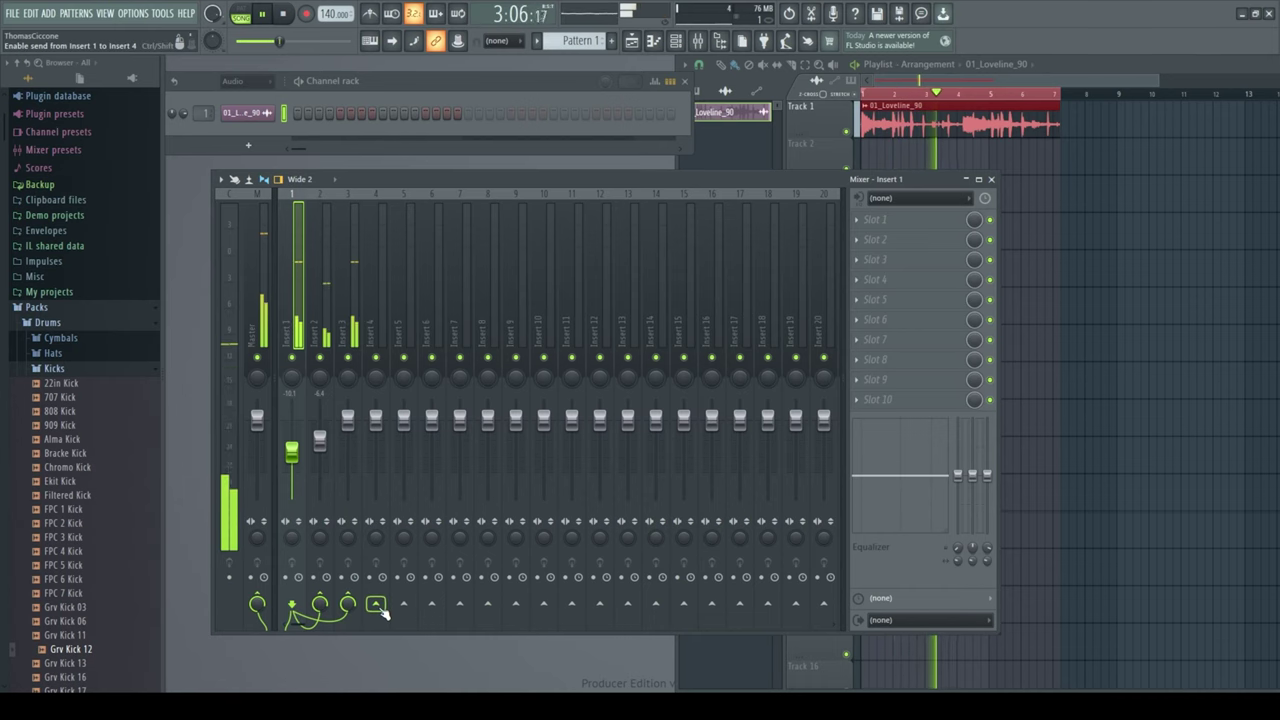
- Enable Insert 4's send route so Insert 1 feeds into it
right_click(382, 611)
left_click(386, 614)
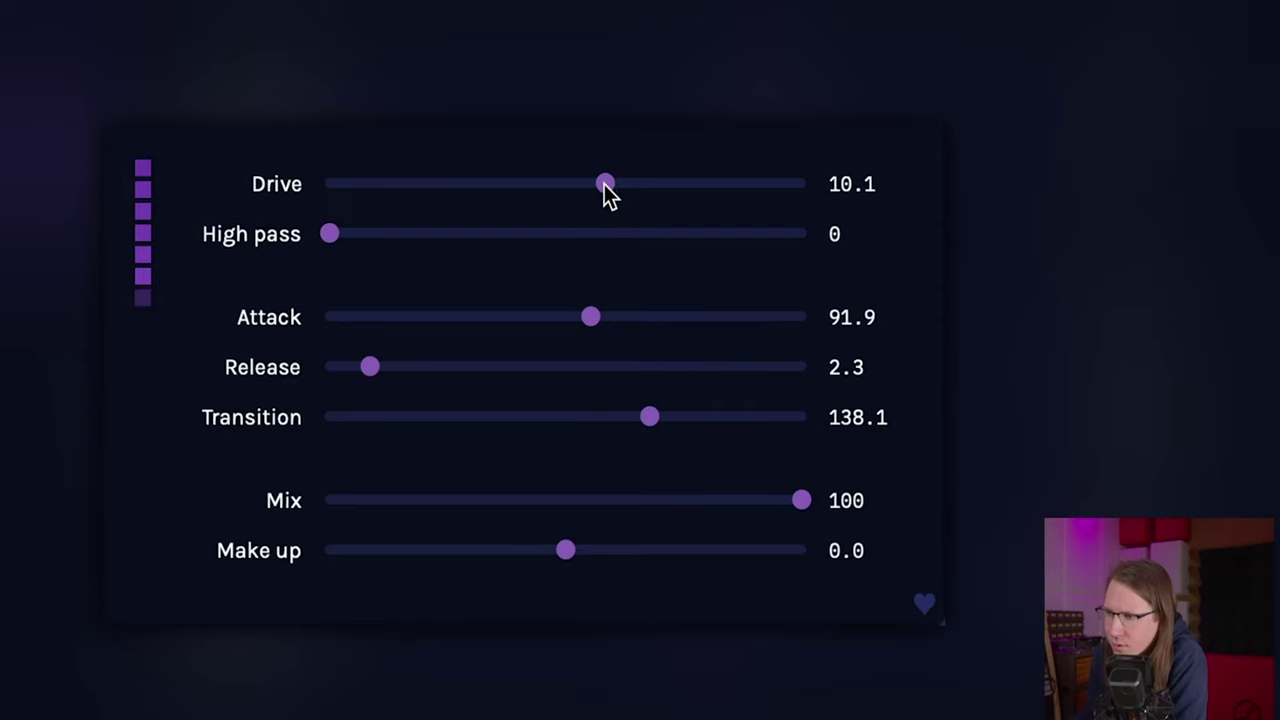
left_click_drag(660, 418, 581, 422)
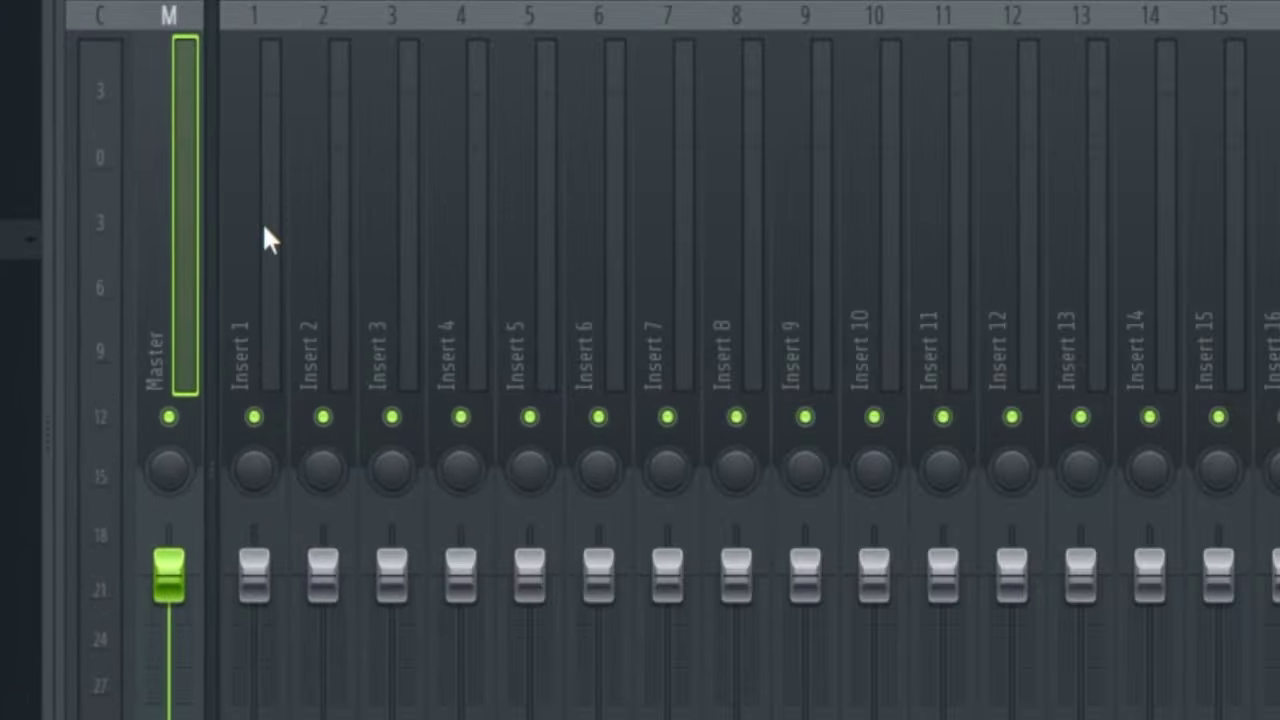
- Select mixer Insert 1 and bring up its File submenu for saving or loading track state
left_click(264, 232)
right_click(266, 238)
mouse_move(315, 222)
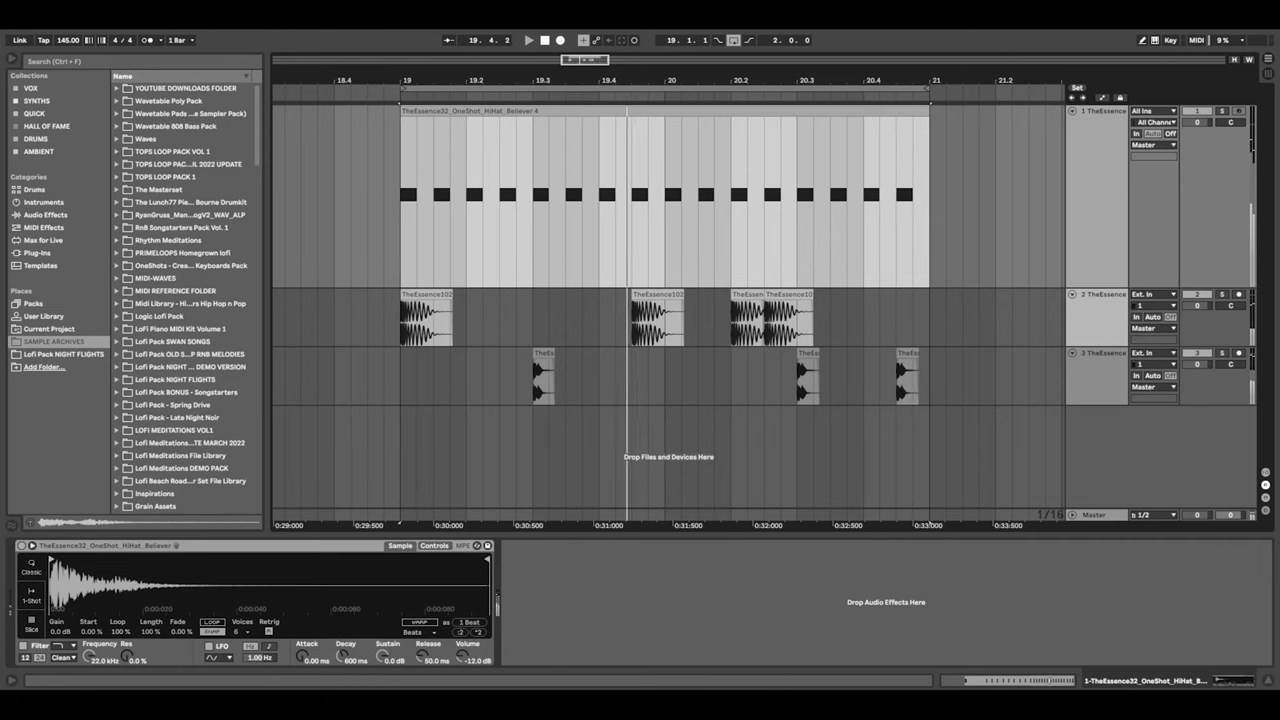
- Start playback so the syncopated, pitch-rolled hi-hat loops from bar 19 over the 808 clips
left_click(529, 41)
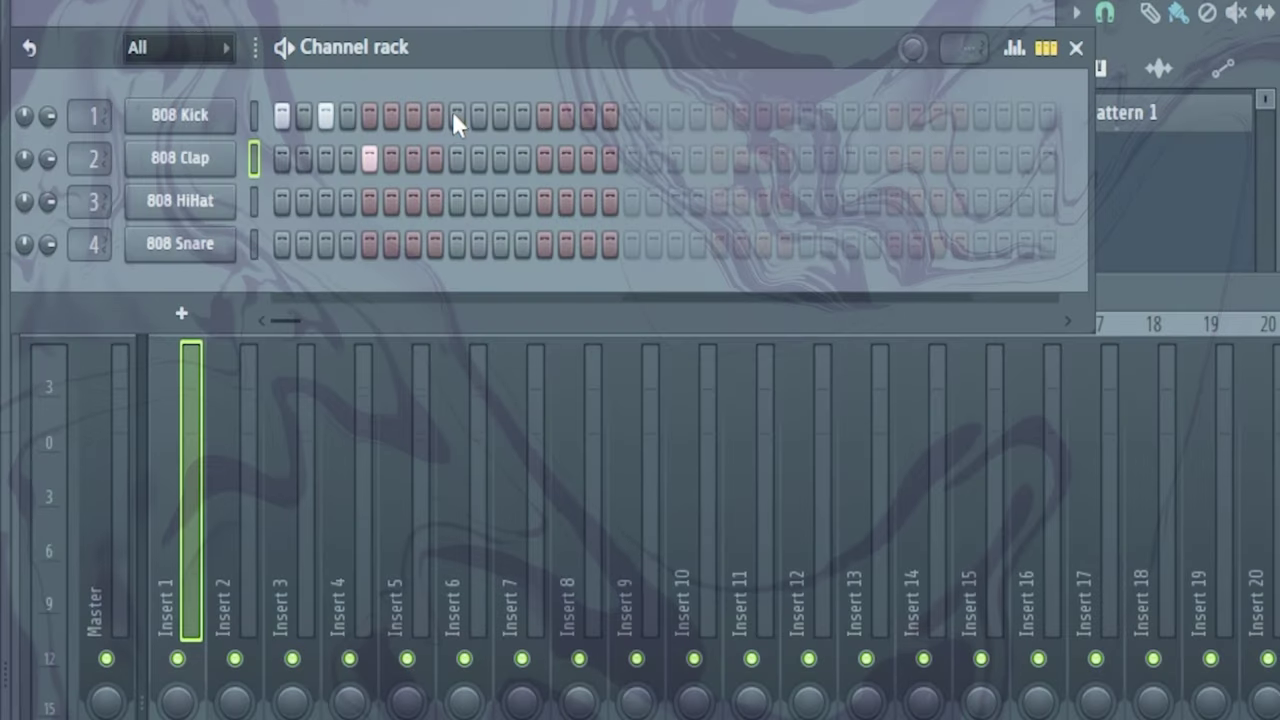
- Fill the 808 HiHat steps across the pattern, add snares on steps 5 and 13, then select arrangement tracks
left_click_drag(282, 201, 608, 201)
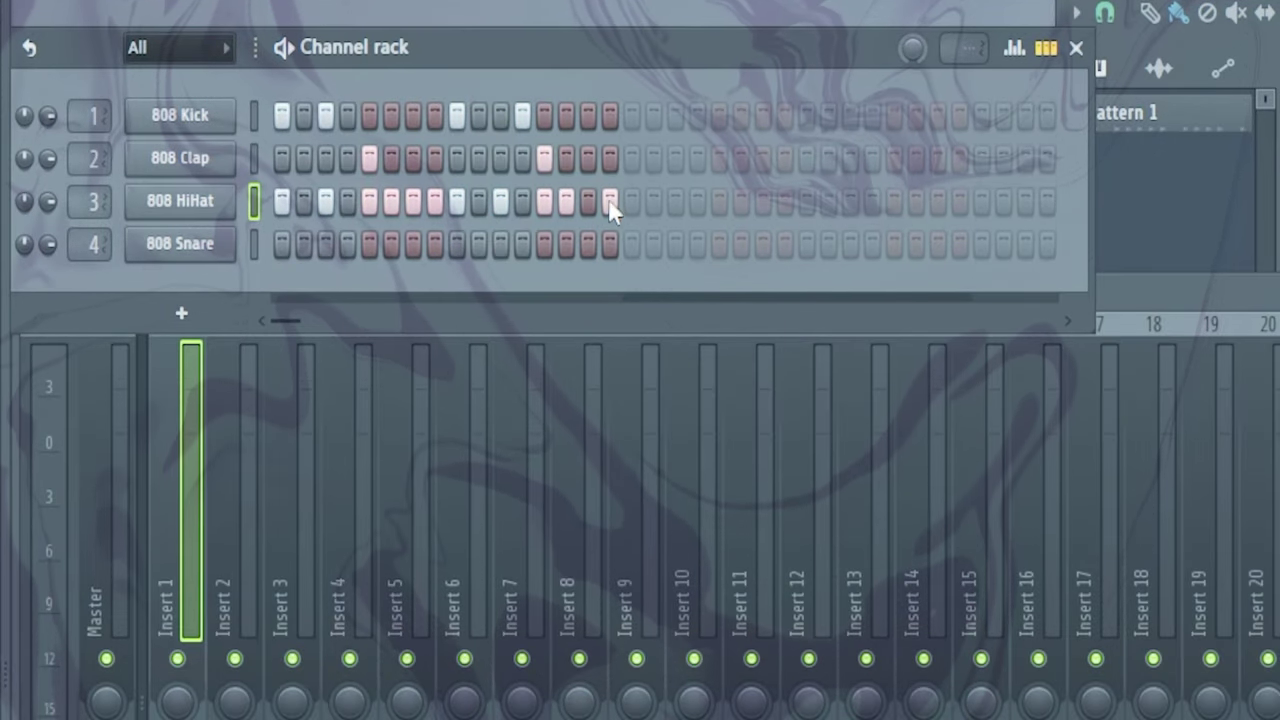
left_click(369, 243)
left_click(544, 243)
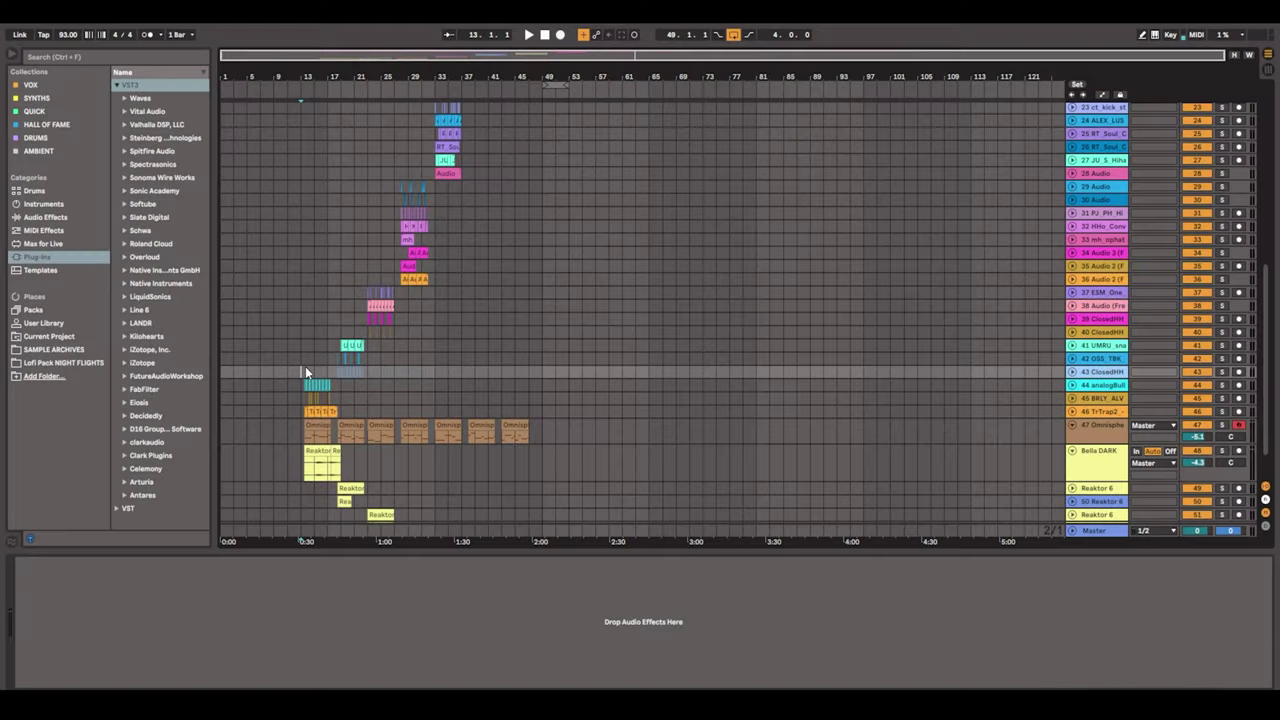
left_click(1100, 186)
left_click(1100, 279)
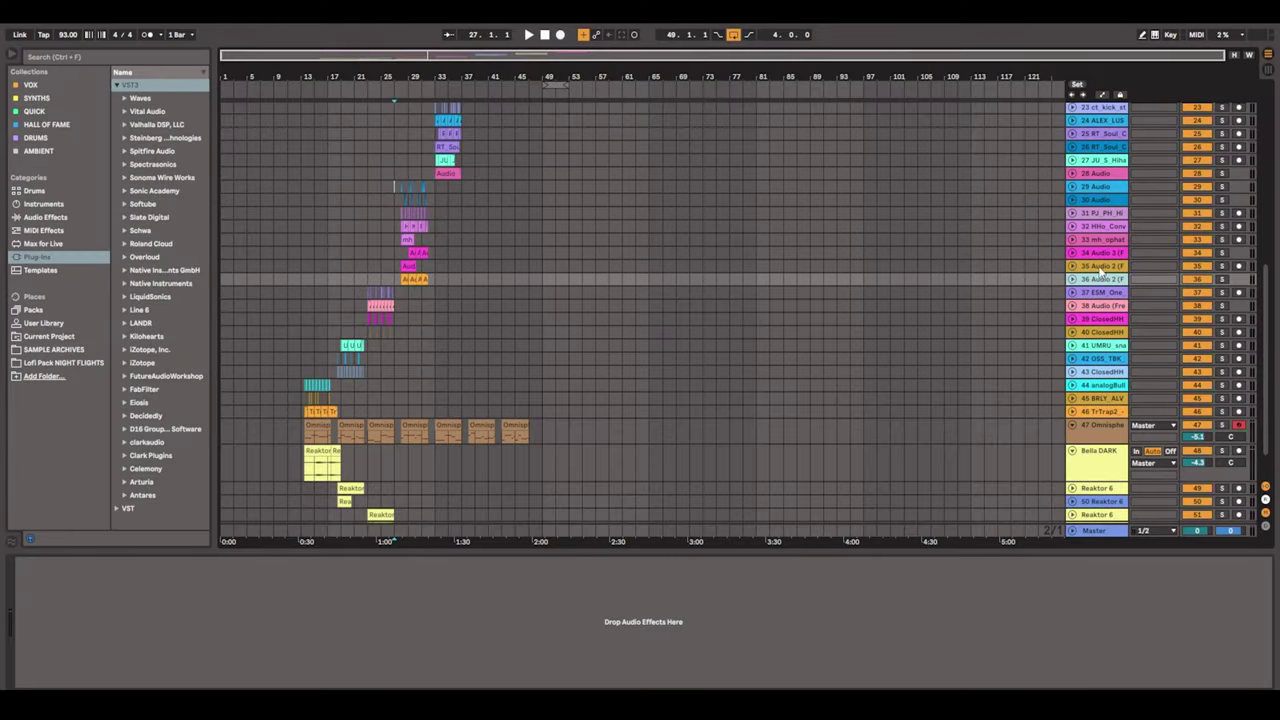
- Zoom to the 30 Audio clips at bars 26–33, zoom back out, then zoom to bars 37–41
left_click(1100, 200)
key("z")
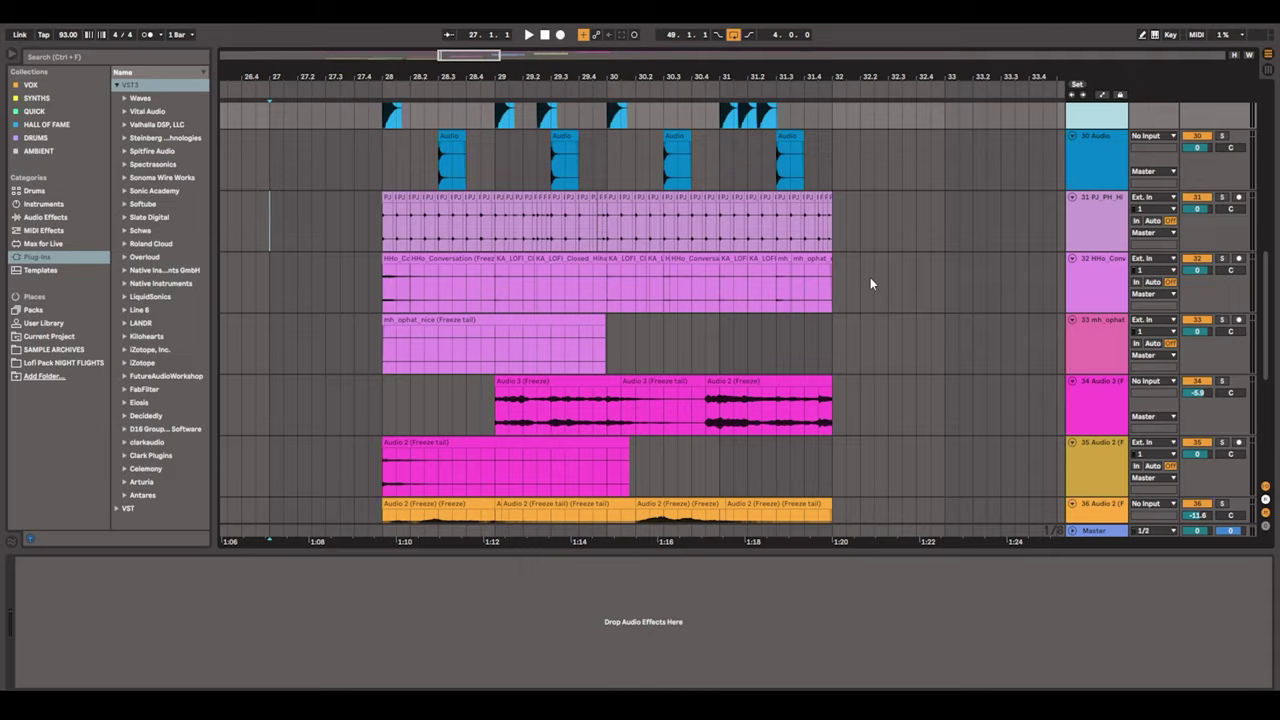
key("x")
left_click(1105, 343)
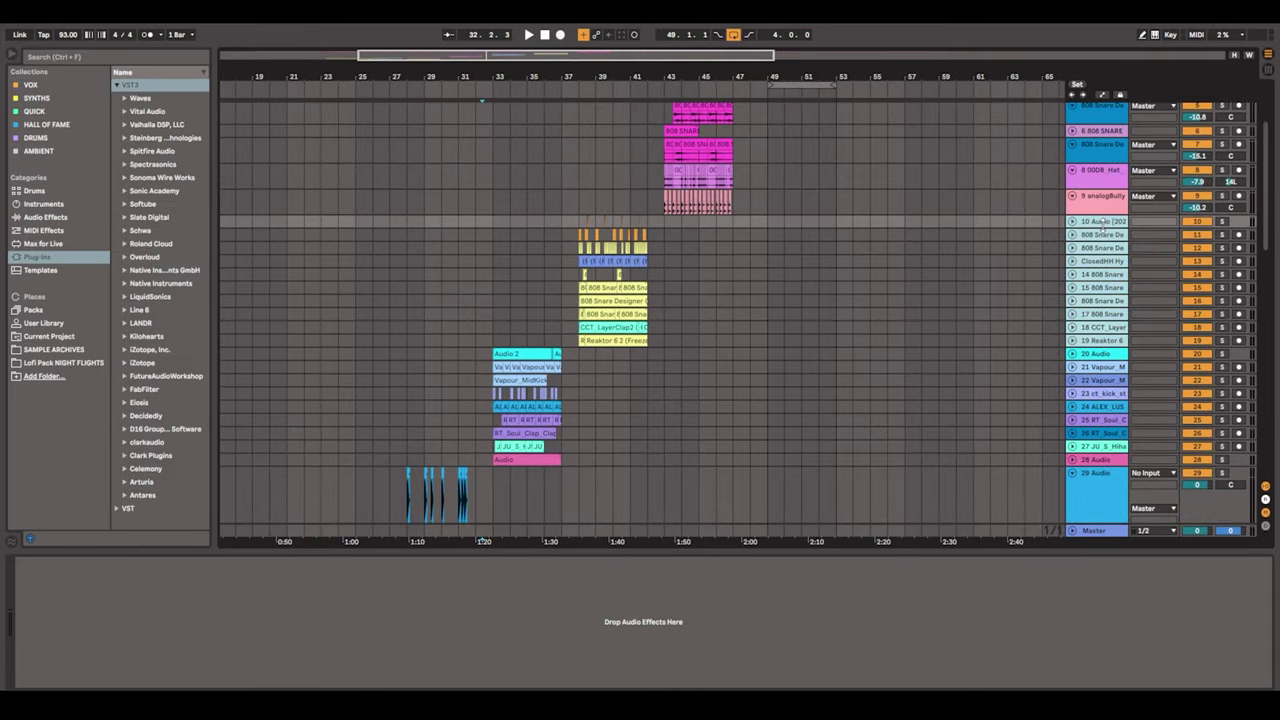
key("z")
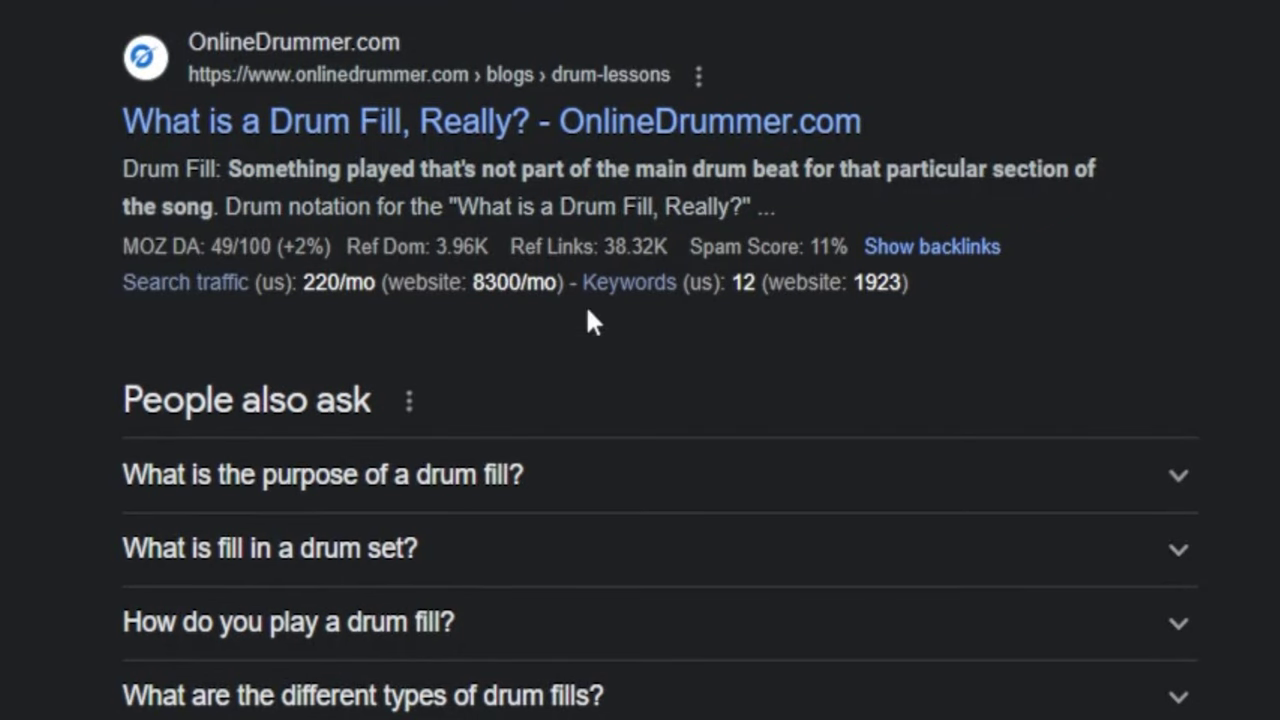
- Expand the 'What is the purpose of a drum fill?' question to read its answer
left_click(545, 493)
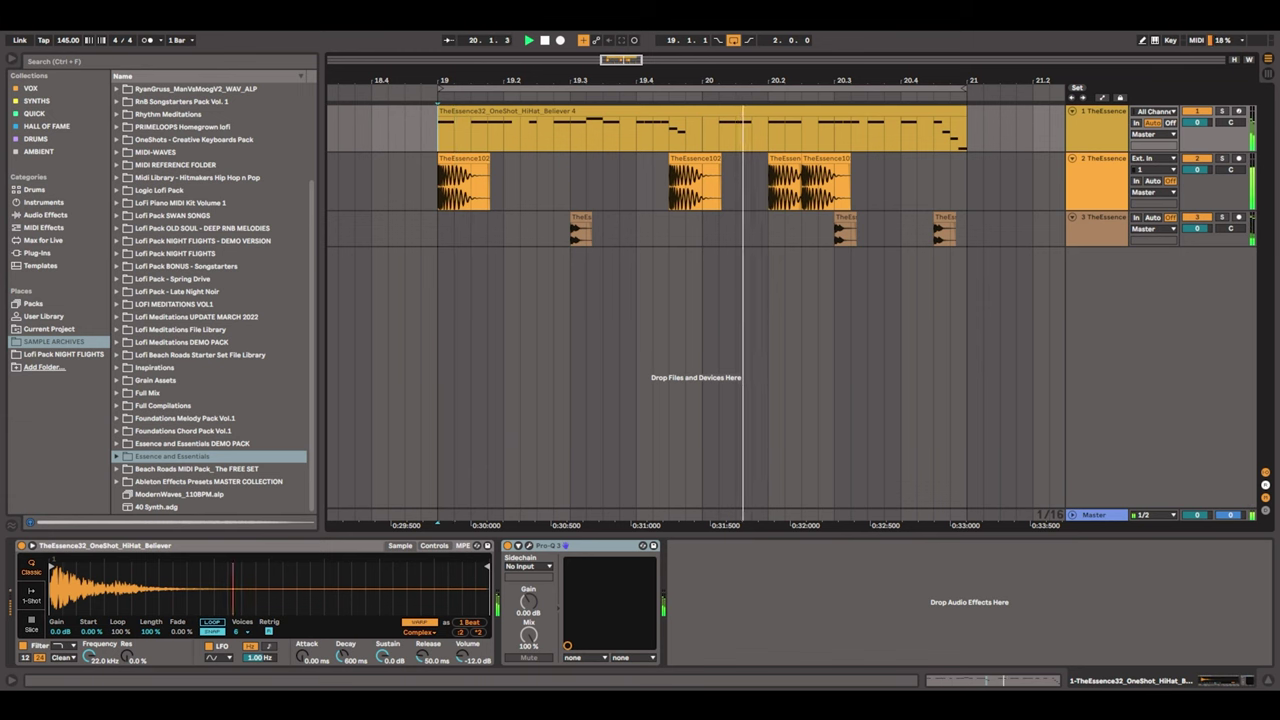
- Undo the last change to restore the rev and Cinematic Hit layer tracks
key("ctrl+z")
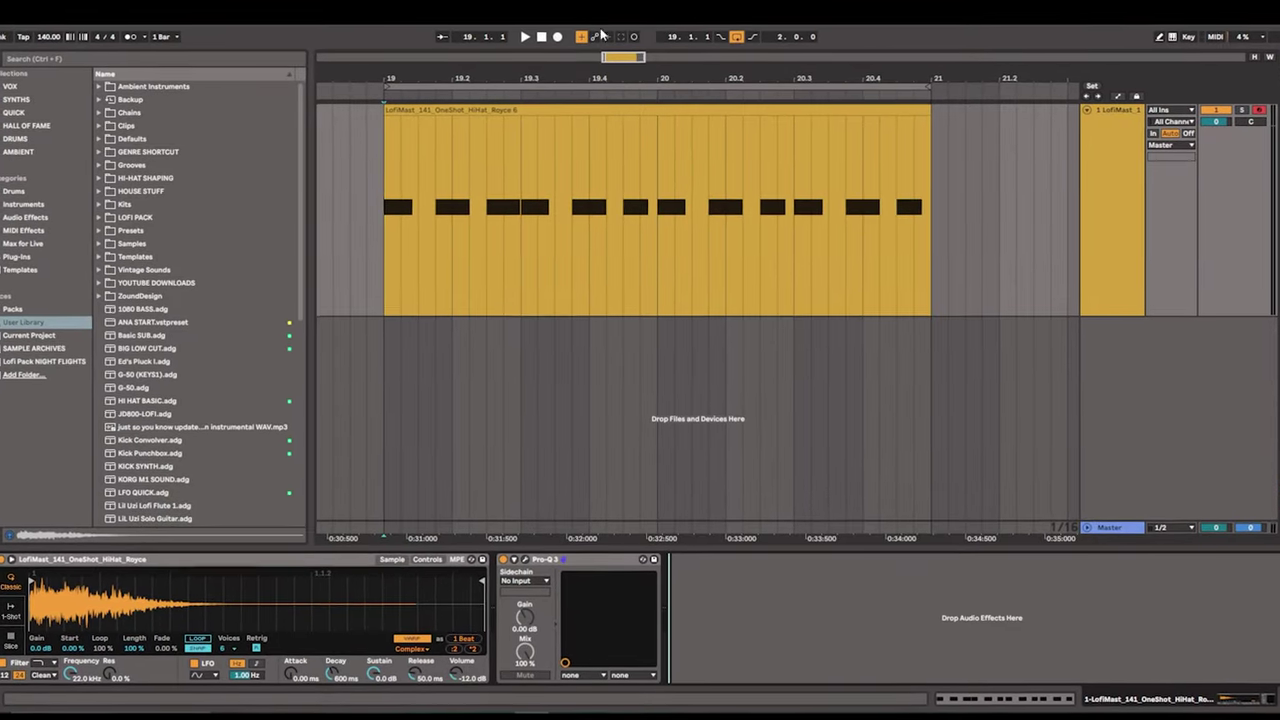
- Start playback of the hi-hat one-shot loop across bars 19–21
left_click(524, 36)
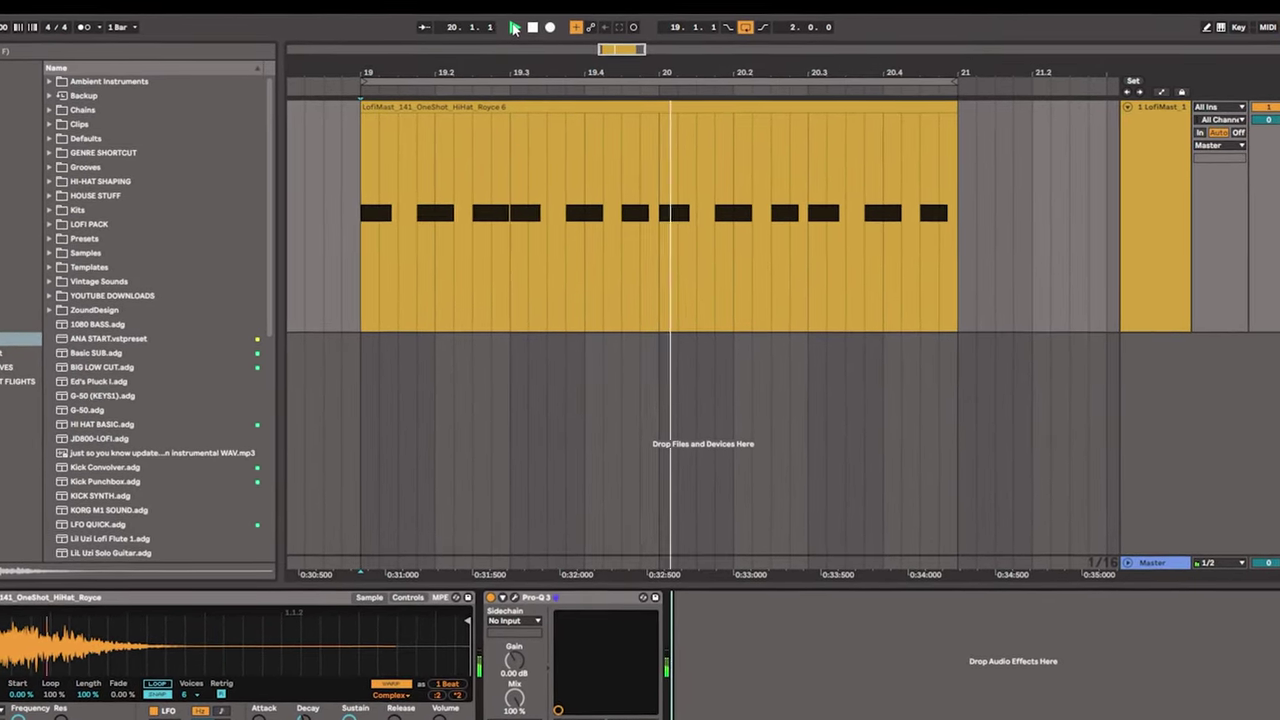